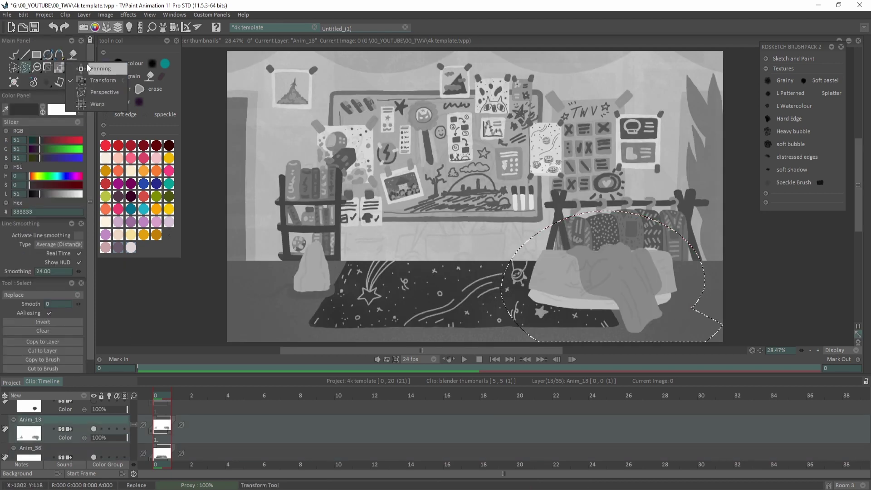
- Shift the selected artwork down and to the right with the Panning tool
left_click(98, 69)
left_click_drag(665, 276, 686, 288)
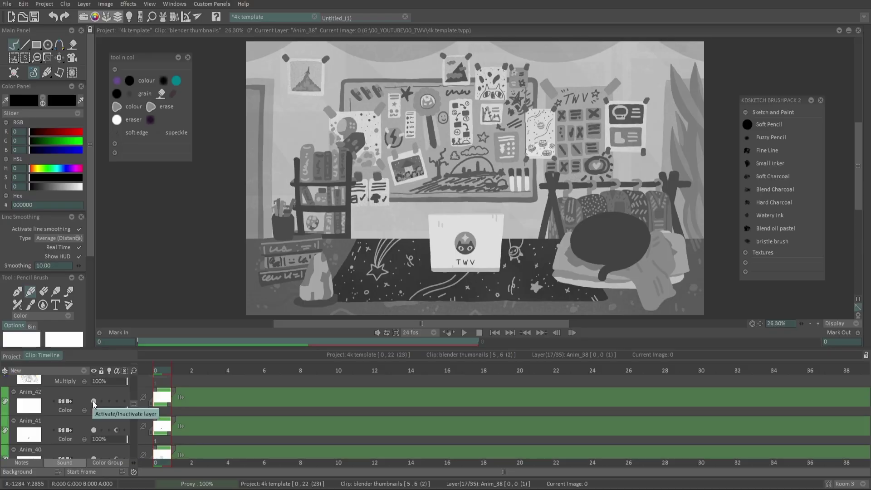
- Turn off the TWV laptop, cat and bed, and books stack layers
left_click(93, 401)
left_click(93, 402)
left_click(94, 402)
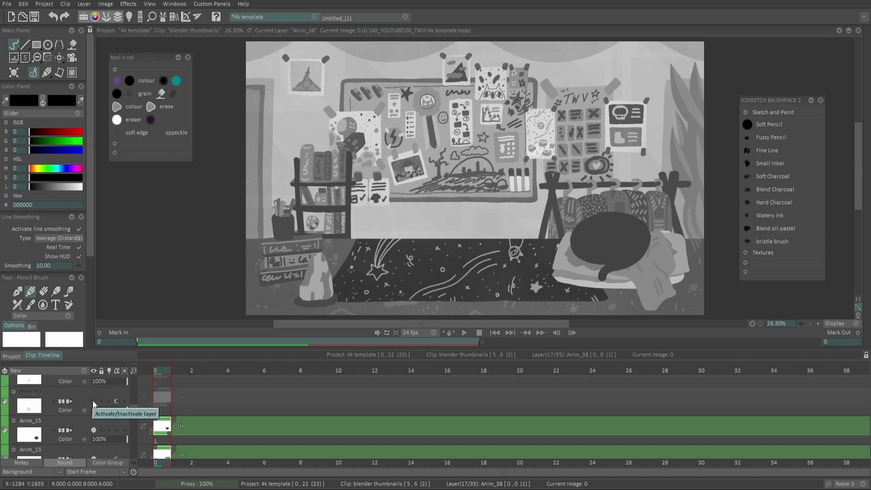
left_click(94, 402)
left_click(94, 402)
left_click(94, 401)
left_click(94, 402)
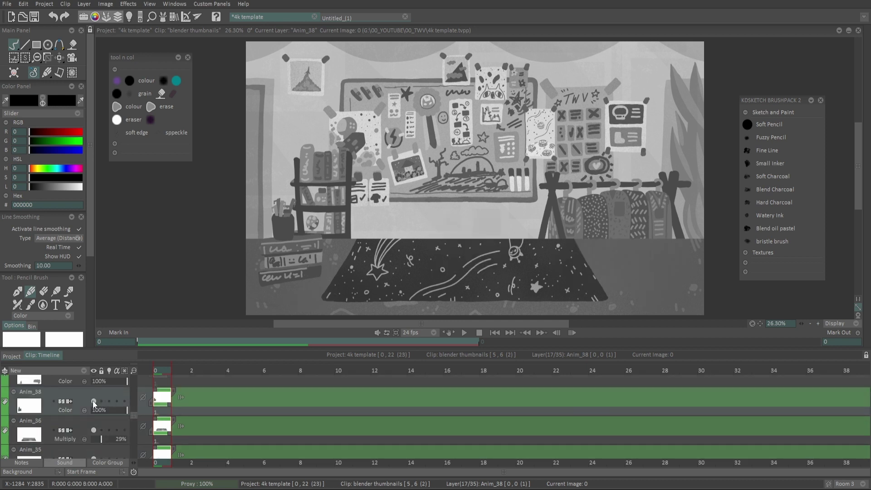
left_click(93, 401)
left_click(93, 397)
left_click(93, 397)
left_click(93, 397)
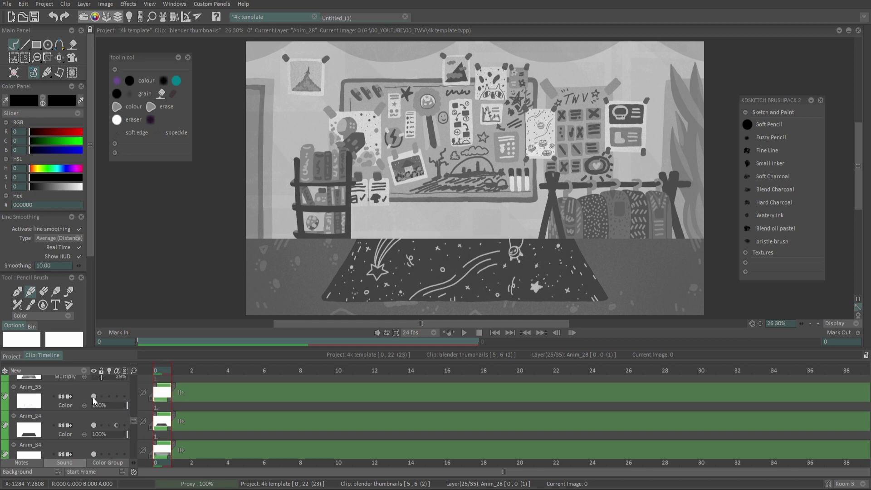
- Deactivate the star rug layer and the floor and shelf item layers
left_click(93, 396)
left_click(93, 396)
left_click(94, 397)
left_click(93, 399)
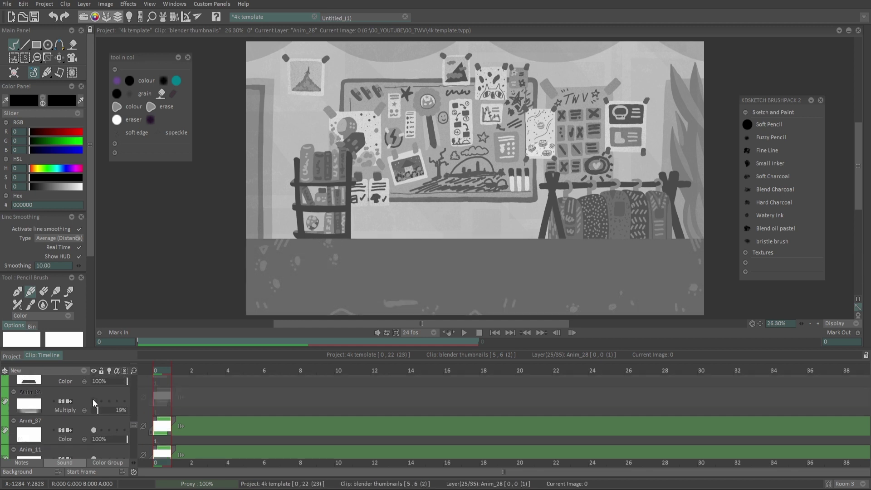
left_click(93, 398)
left_click(93, 398)
left_click(93, 398)
left_click(93, 396)
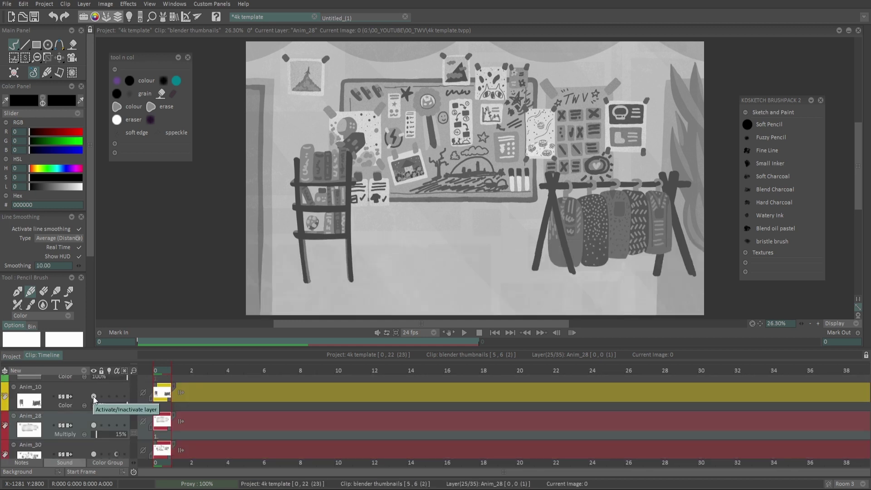
- Deactivate the coat rack, pinned item and pinned board layers
left_click(94, 396)
left_click(94, 396)
left_click(93, 390)
left_click(92, 391)
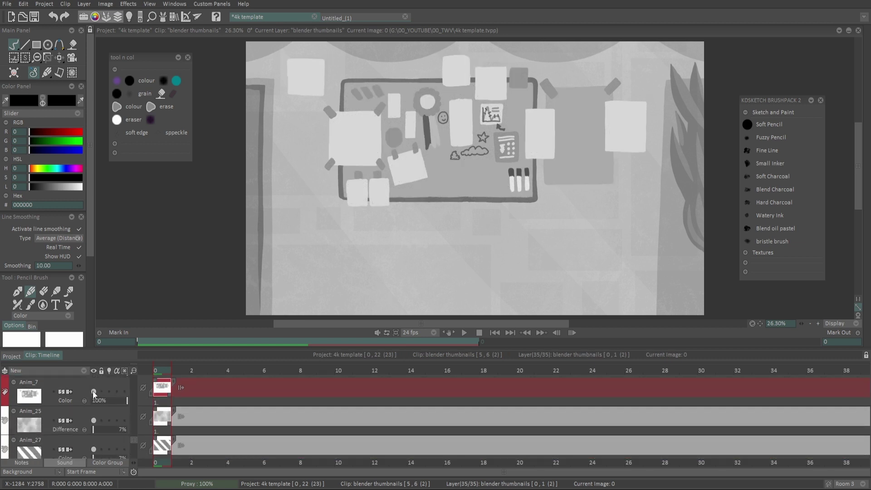
left_click(92, 390)
left_click(92, 390)
left_click(92, 390)
left_click(92, 390)
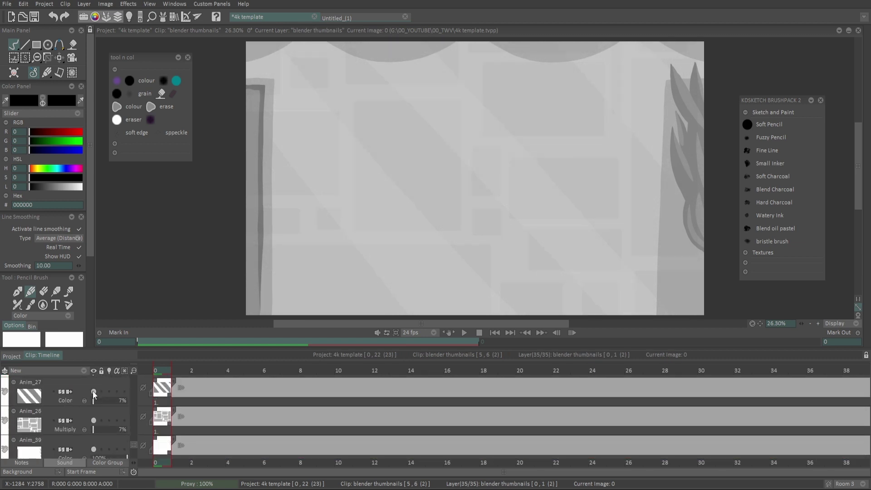
left_click(92, 390)
left_click(92, 391)
- Deactivate Anim_39, Anim_32 and Anim_31 to remove the left doorframe and plant
scroll(93, 393, "down", 2)
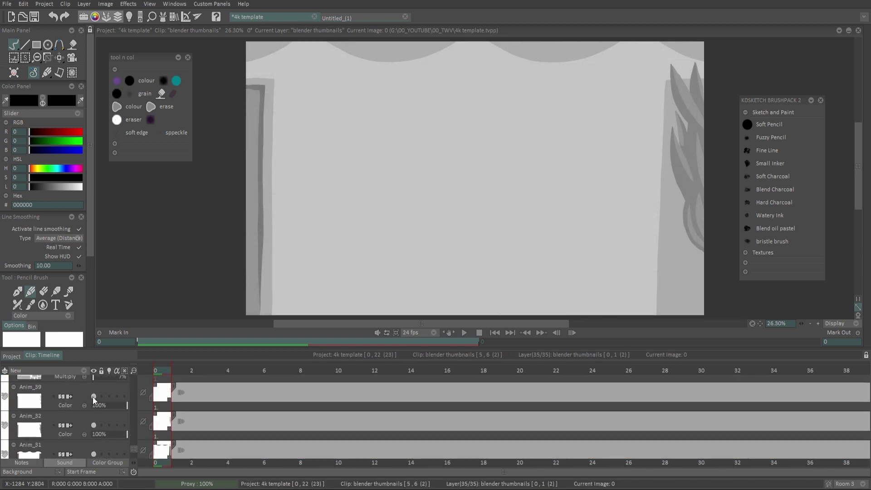
left_click(93, 396)
scroll(93, 396, "down", 1)
left_click(94, 392)
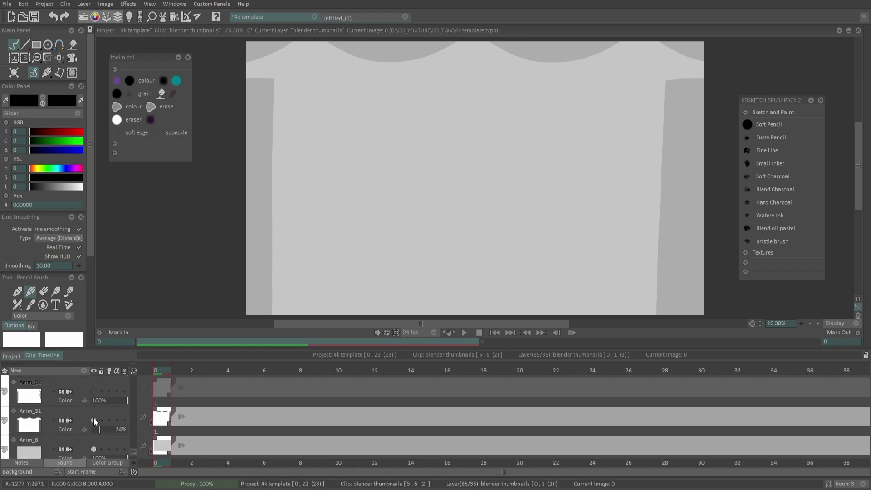
left_click(93, 417)
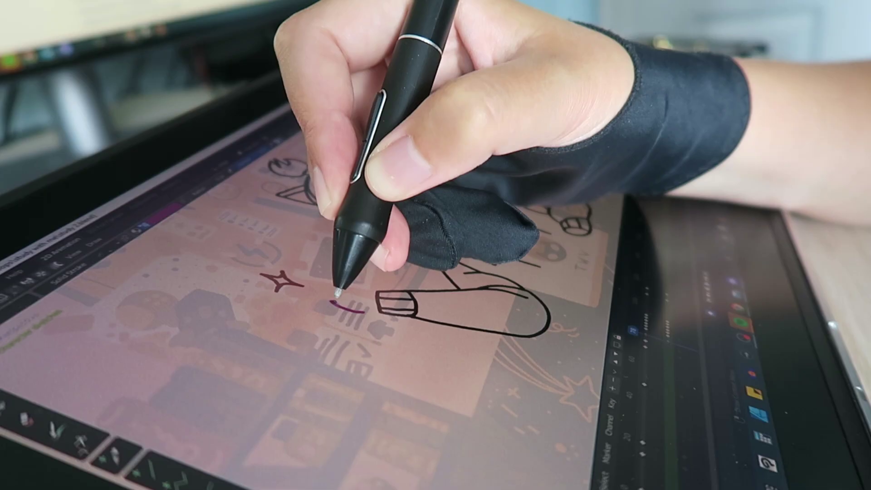
- Sketch a purple hand holding a cup, play it back, and switch to Sculpt Mode
mouse_move(338, 291)
left_mouse_down()
mouse_move(380, 281)
mouse_move(379, 307)
mouse_move(363, 287)
mouse_move(337, 286)
left_mouse_up()
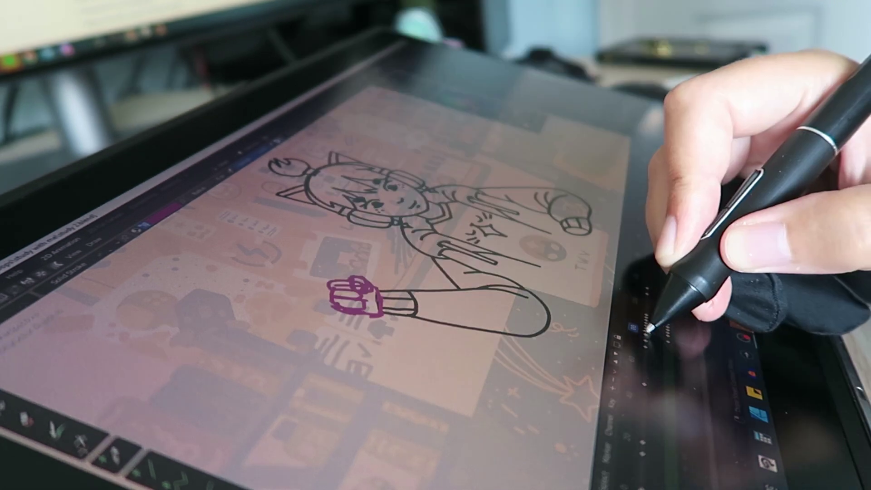
left_click(649, 317)
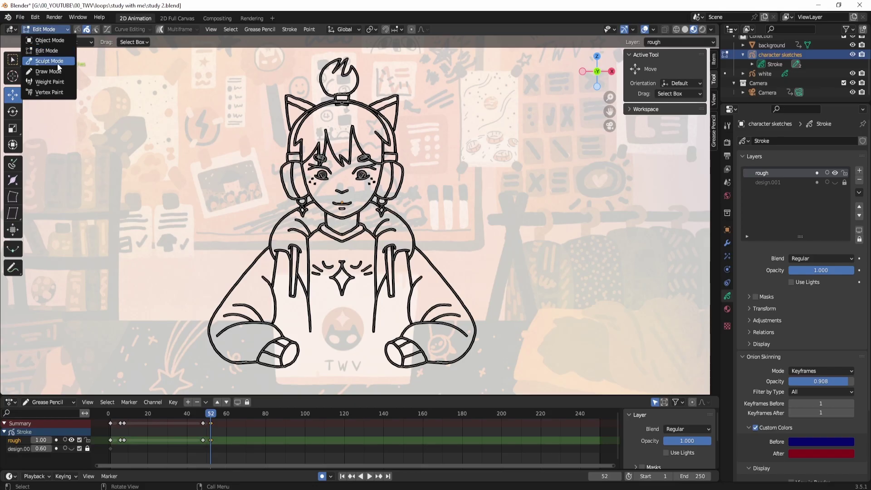
left_click(57, 63)
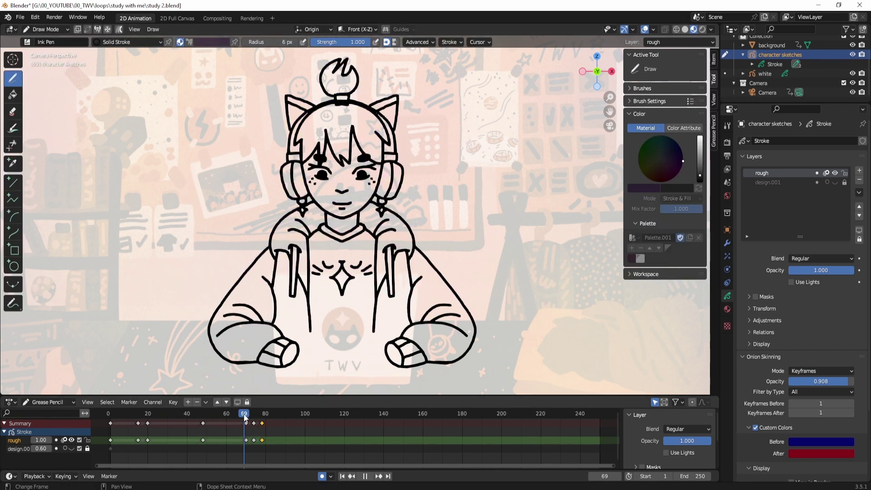
- Scrub the animation, colour the mouth interior dark blue and shade the red shapes
mouse_move(190, 423)
left_mouse_down()
mouse_move(127, 427)
mouse_move(256, 423)
left_mouse_up()
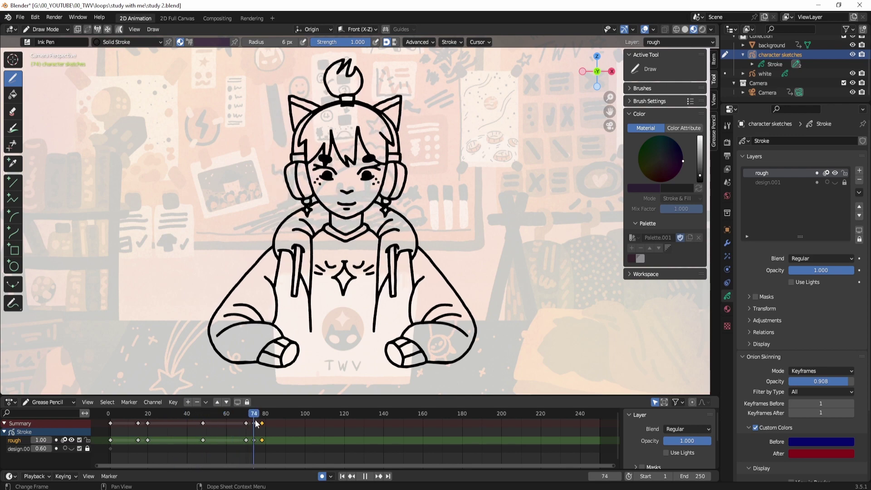
left_click_drag(281, 422, 286, 422)
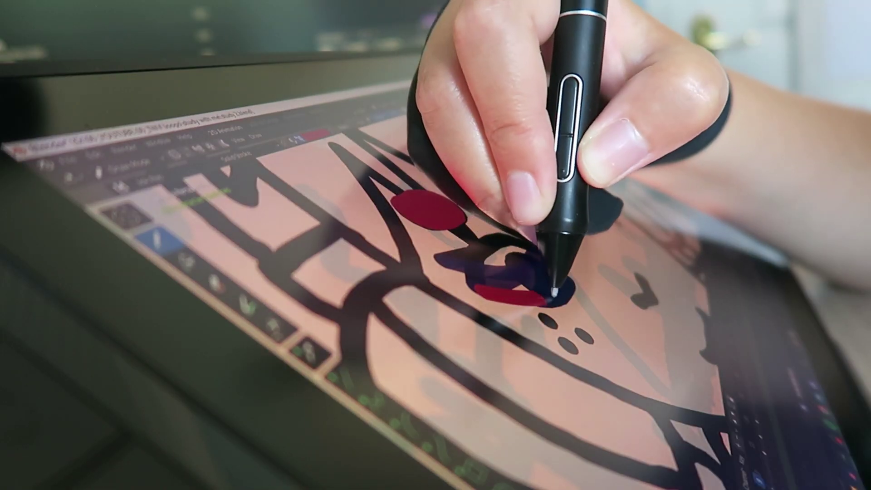
mouse_move(467, 261)
left_mouse_down()
mouse_move(547, 292)
mouse_move(503, 293)
mouse_move(564, 295)
left_mouse_up()
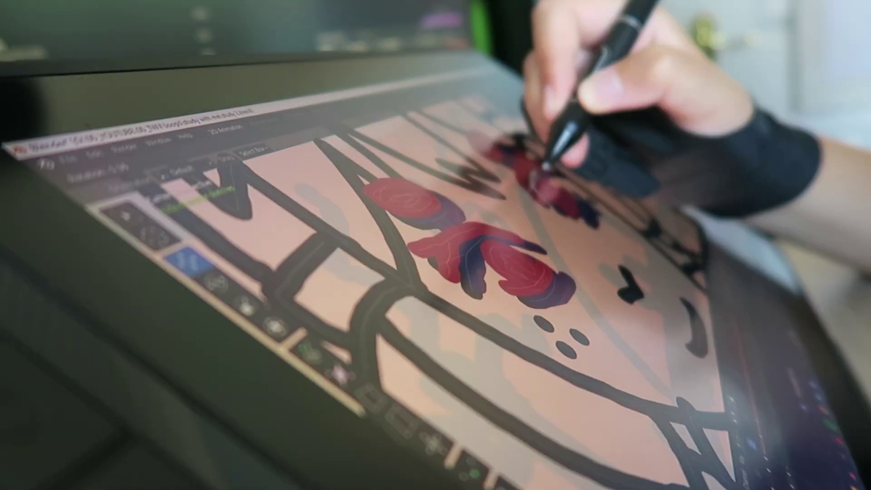
mouse_move(564, 159)
left_mouse_down()
mouse_move(528, 176)
mouse_move(551, 173)
mouse_move(550, 185)
mouse_move(558, 184)
left_mouse_up()
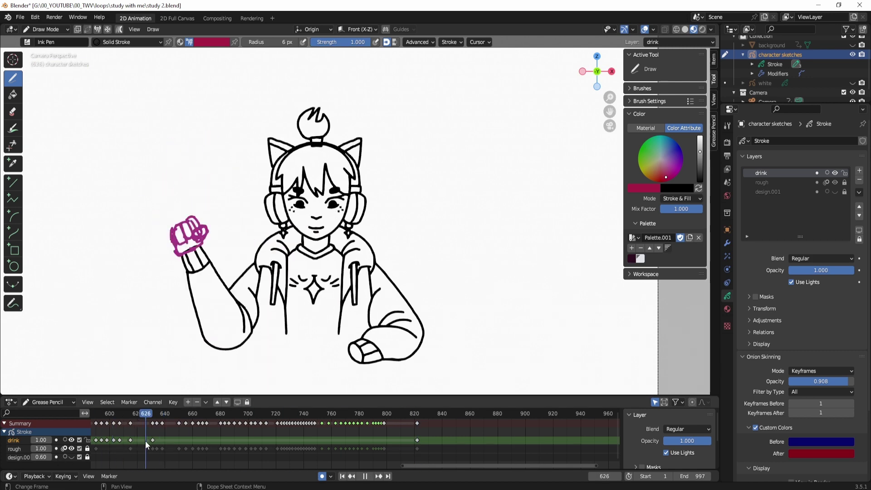
- Move the keyframes, activate the rough layer, and scrub from frame 428 to 602
left_click_drag(416, 421, 418, 420)
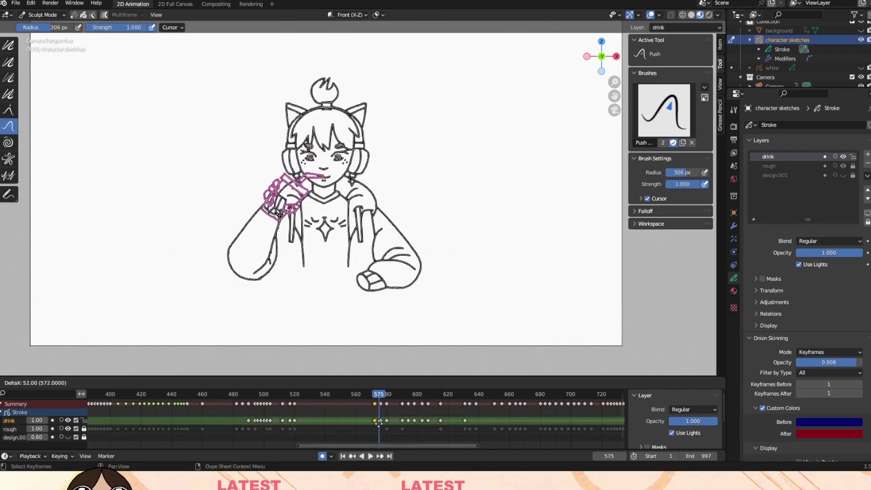
left_click(379, 423)
key("space")
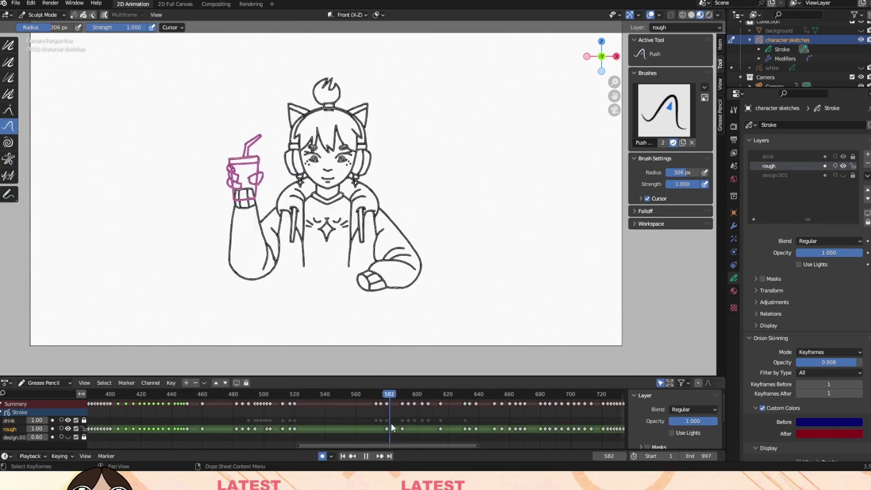
left_click(394, 429)
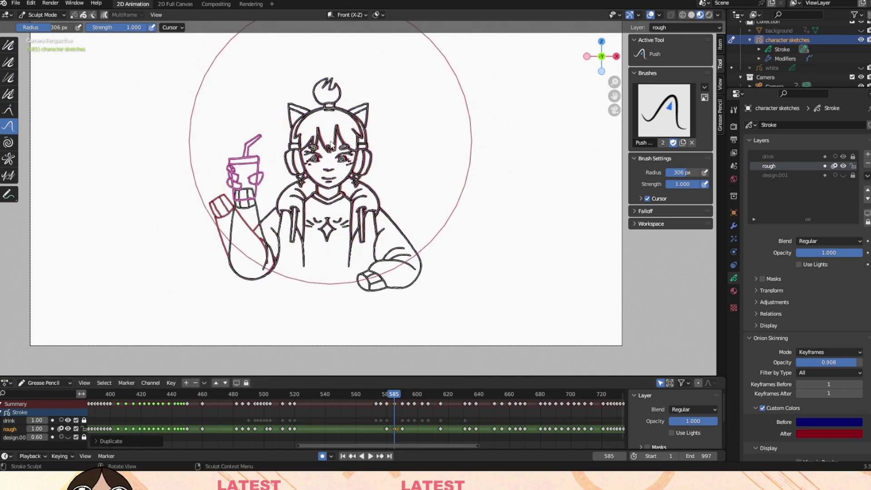
left_click(154, 394)
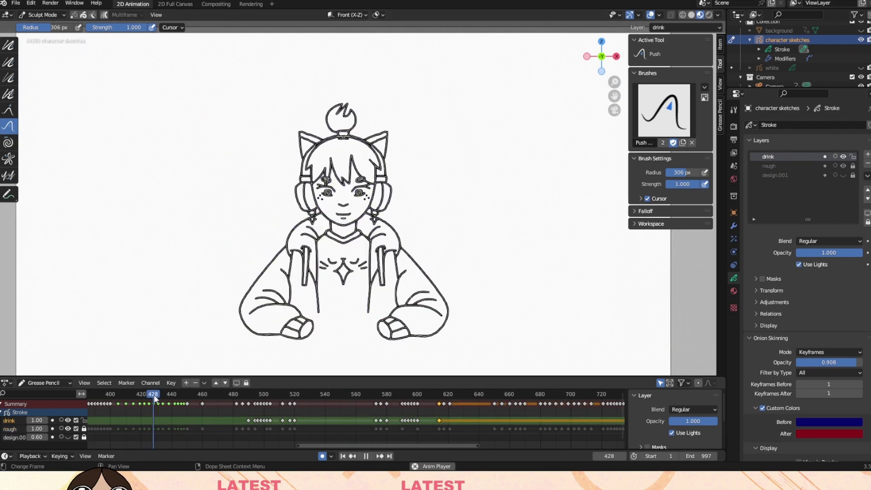
left_click_drag(154, 395, 420, 396)
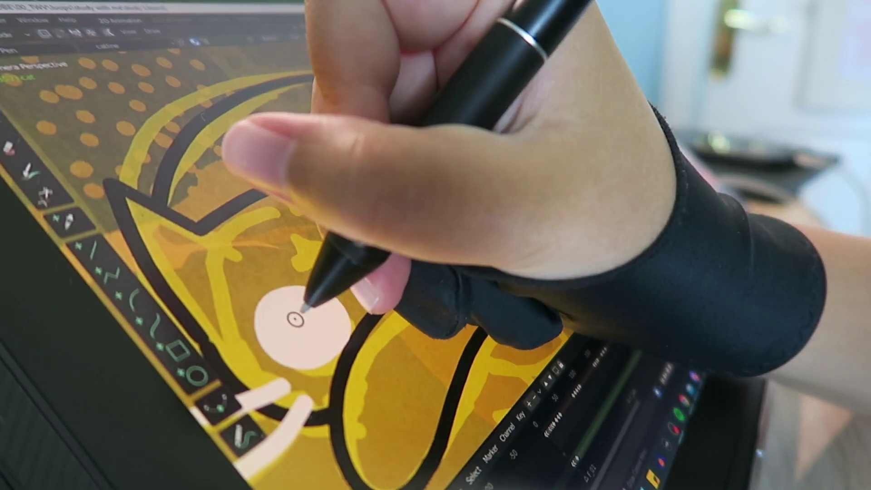
- Dot dark pupils into the large eye and ink both sides of the cat's head outline
mouse_move(290, 309)
left_mouse_down()
mouse_move(314, 328)
mouse_move(311, 307)
left_mouse_up()
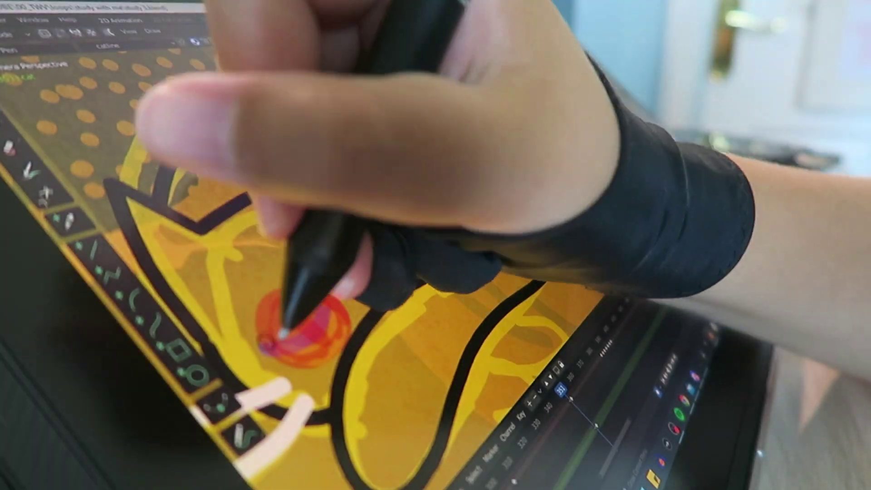
left_click_drag(288, 324, 267, 346)
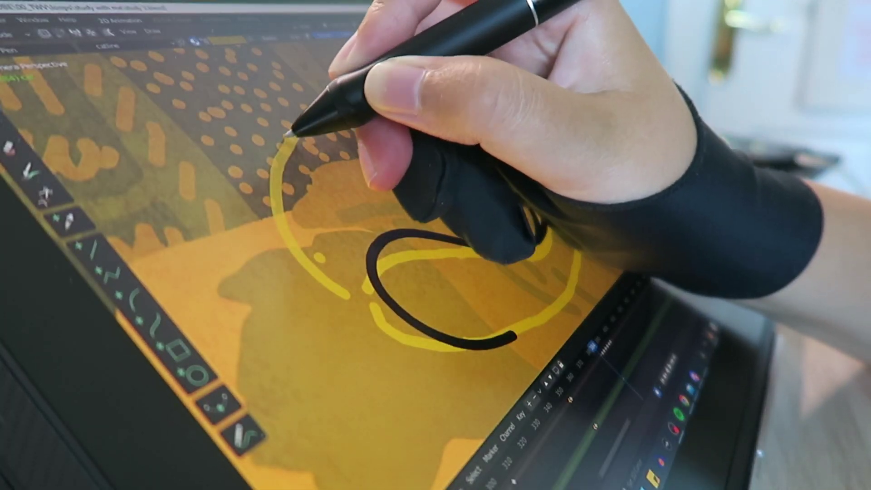
mouse_move(300, 127)
left_mouse_down()
mouse_move(286, 224)
mouse_move(364, 306)
mouse_move(458, 342)
left_mouse_up()
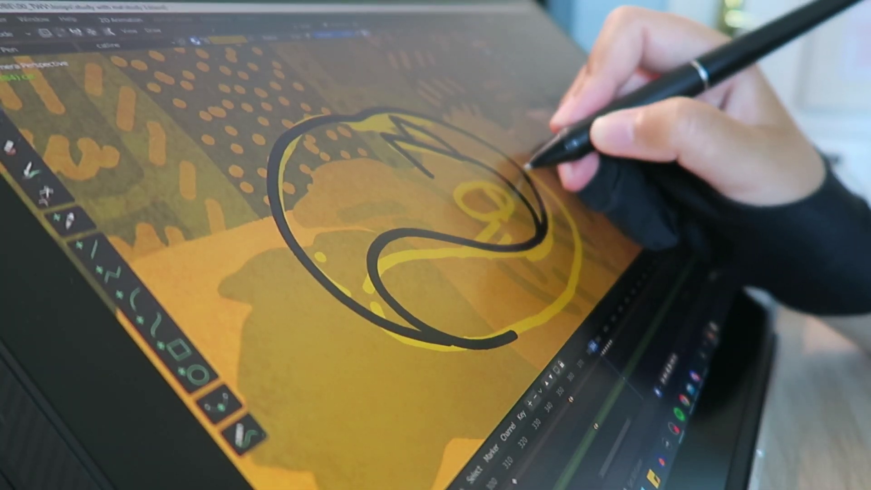
mouse_move(529, 165)
left_mouse_down()
mouse_move(575, 225)
mouse_move(580, 263)
mouse_move(568, 295)
mouse_move(515, 330)
left_mouse_up()
left_click_drag(488, 237, 472, 263)
- Add pale-pink whisker dashes and a pink eye, then ink the next frame's head circle
left_click_drag(507, 234, 496, 272)
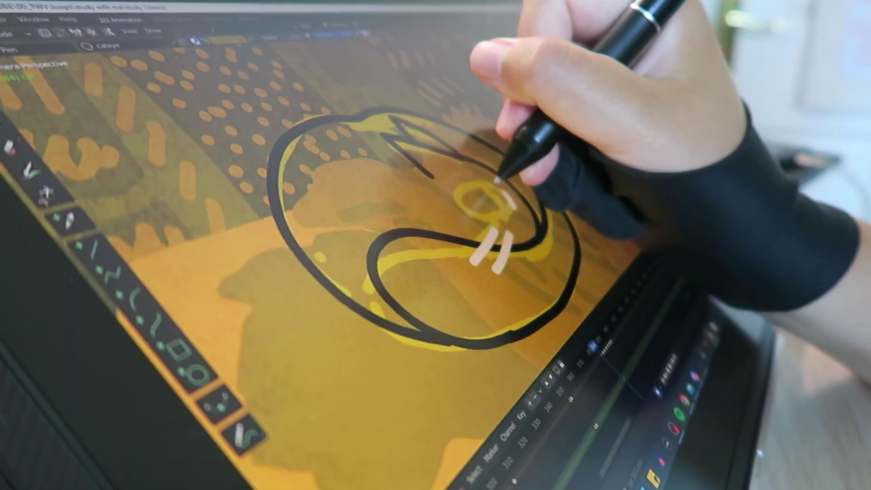
mouse_move(501, 184)
left_mouse_down()
mouse_move(486, 195)
mouse_move(519, 205)
mouse_move(511, 200)
mouse_move(551, 254)
left_mouse_up()
key("Right")
mouse_move(385, 111)
left_mouse_down()
mouse_move(453, 288)
mouse_move(514, 260)
left_mouse_up()
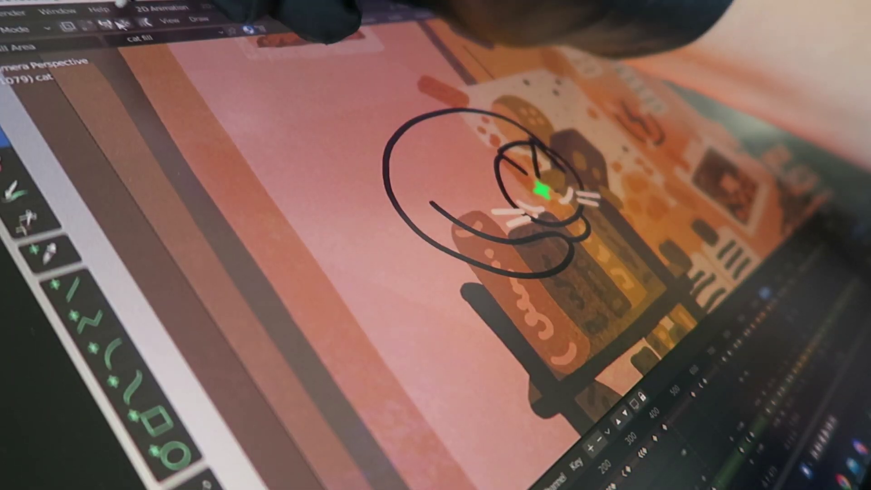
- Fill the cat's body solid black on the current frame and its earlier poses
left_click(452, 144)
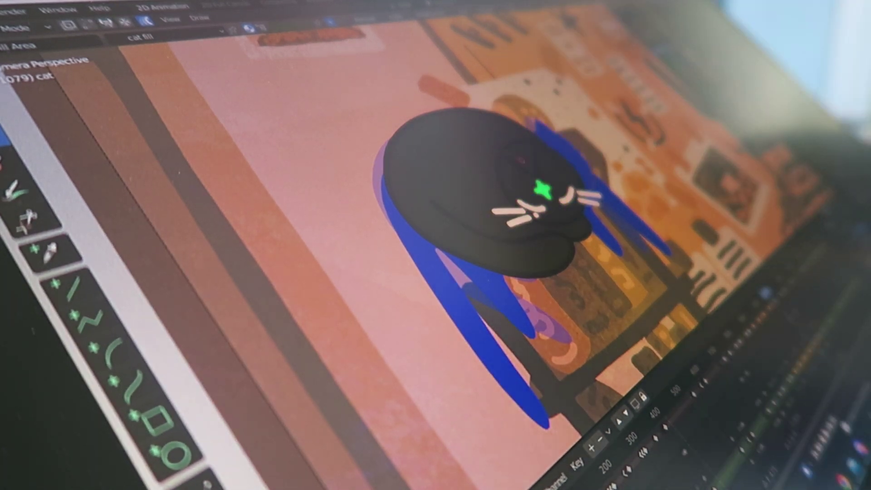
left_click(766, 297)
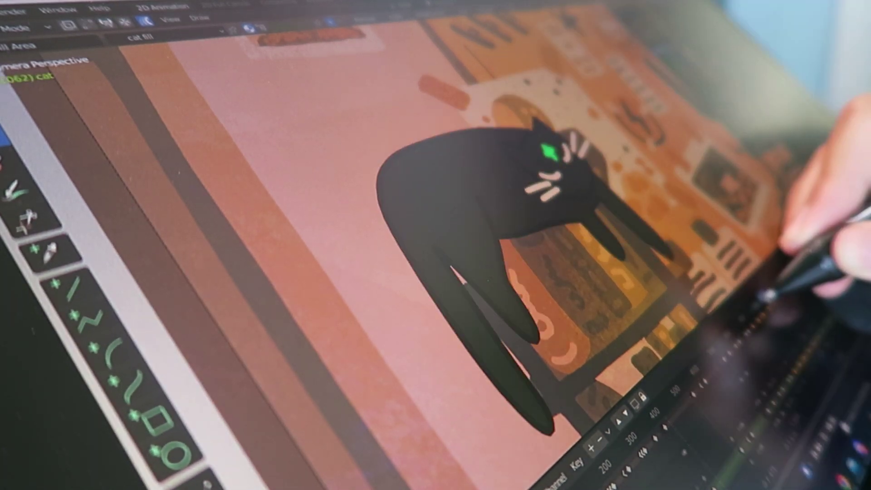
left_click_drag(759, 350, 772, 328)
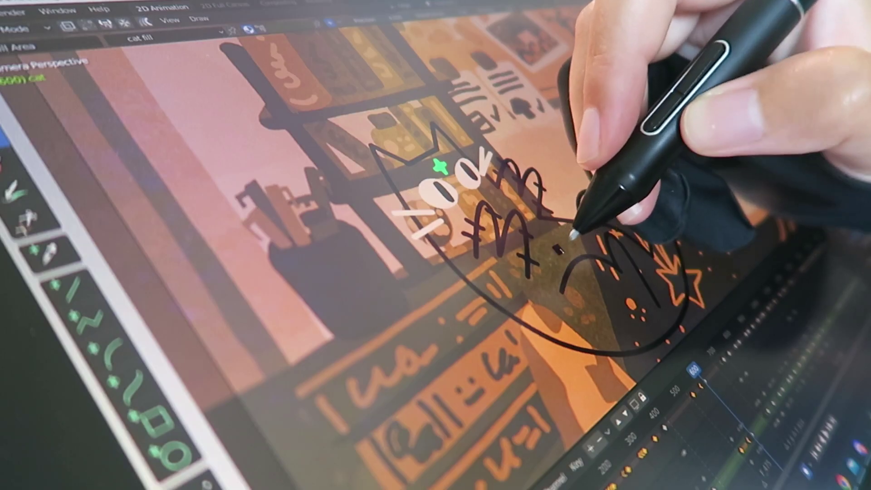
left_click(584, 214)
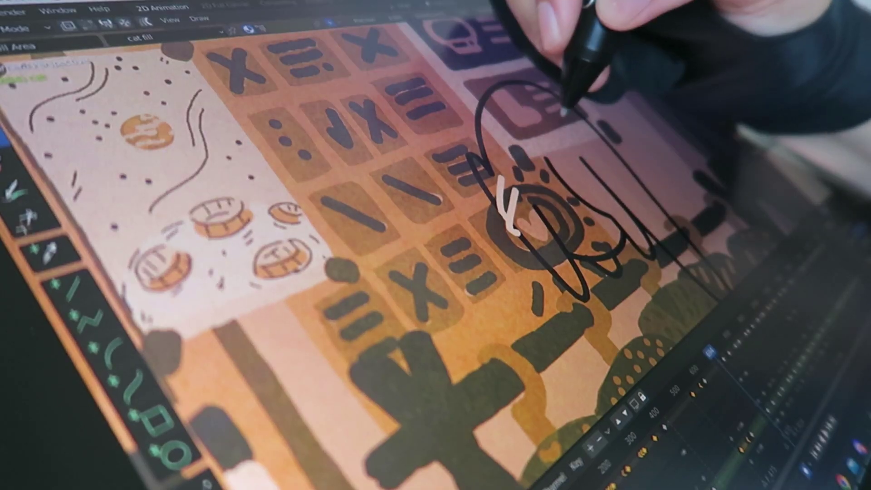
left_click(560, 118)
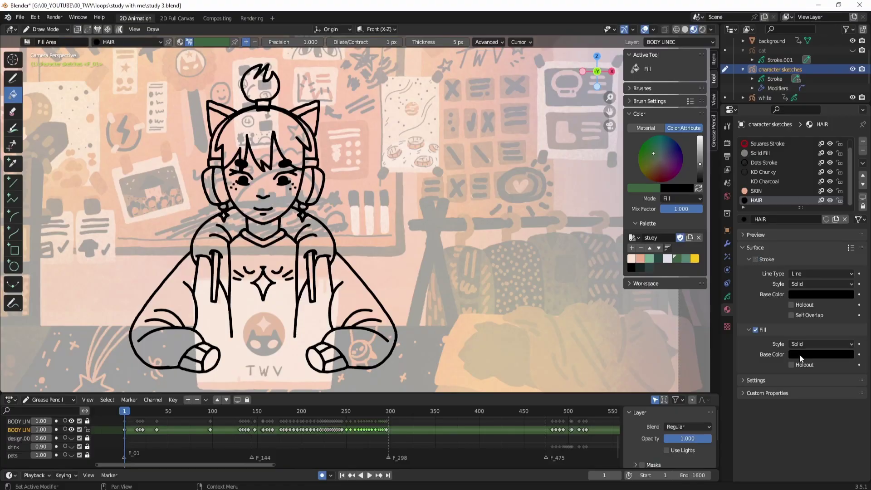
- Add a new EAR L material with a dark green fill
left_click(779, 222)
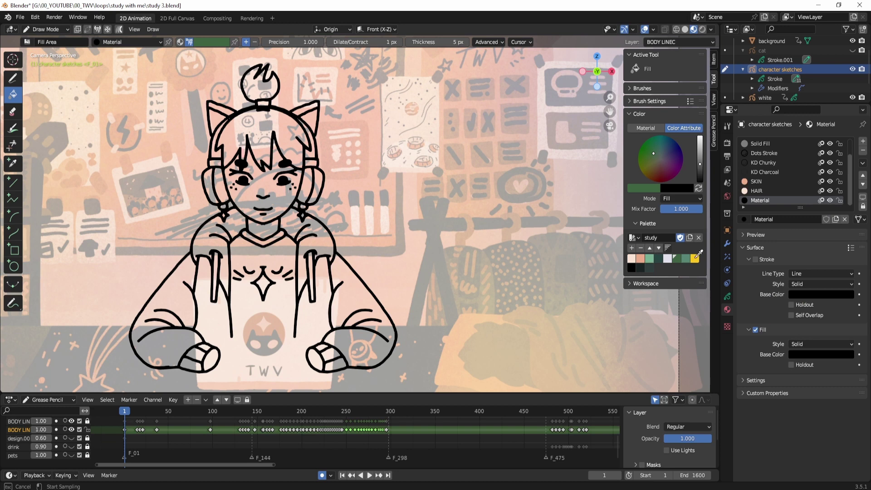
left_click(650, 257)
left_click(755, 259)
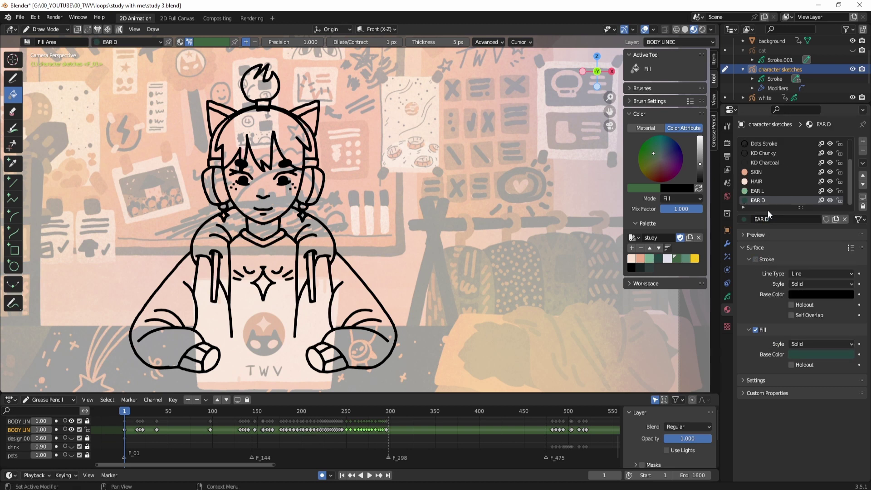
key("e")
- Add the TSHIRT and JACK D materials and reveal the coloured hood, hair and jacket
left_click(789, 220, "shift")
type("HIRT")
key("Return")
key("e")
left_click(774, 221)
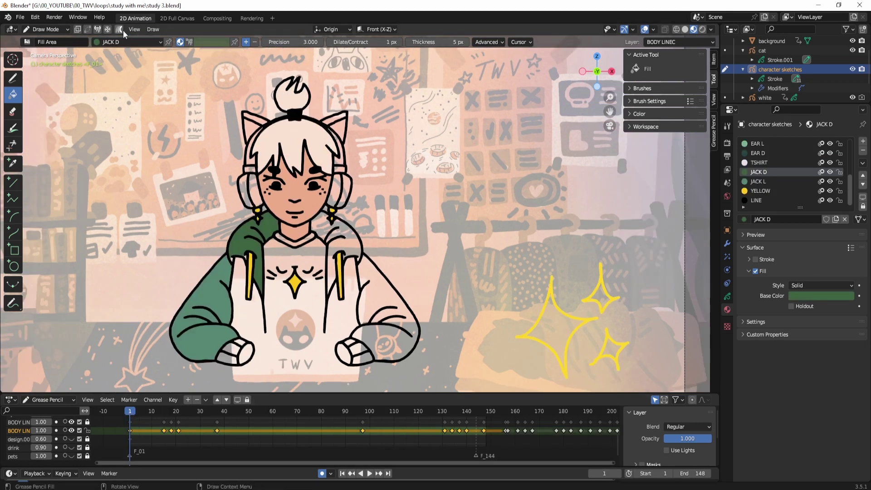
left_click(119, 30)
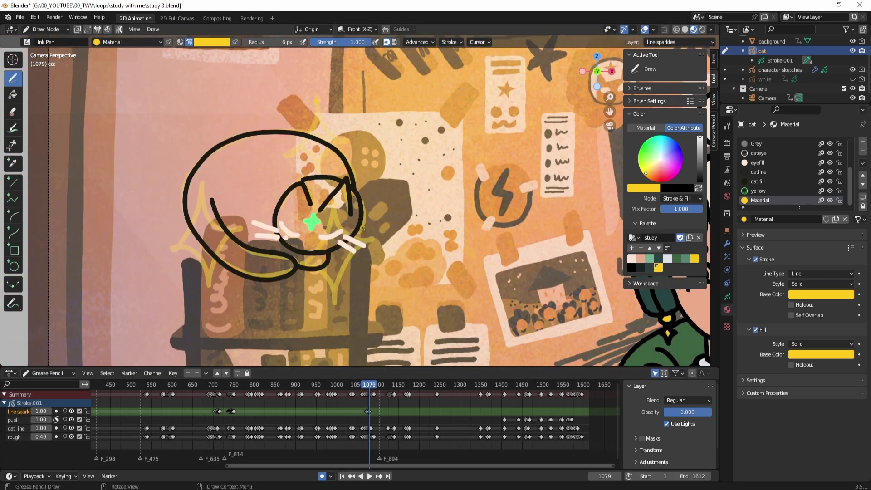
- Step back a frame to check the sparkles, then make L5CATLAP the current clip
key("Left")
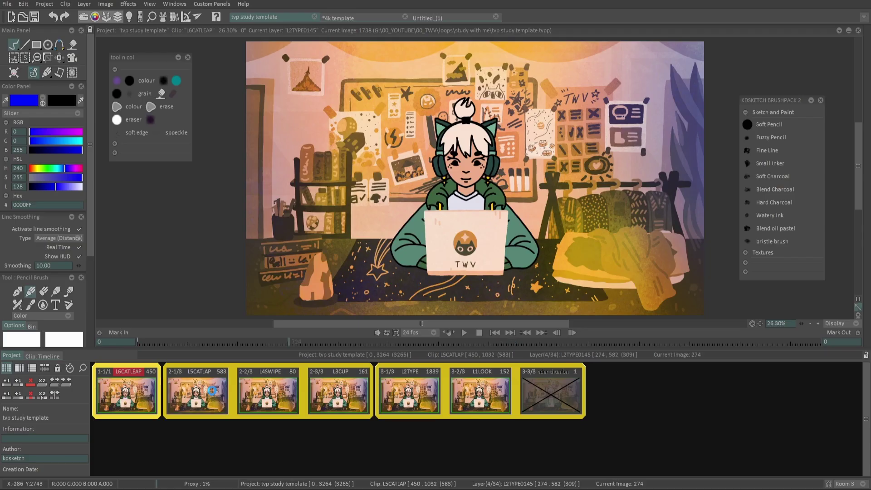
left_click(212, 390)
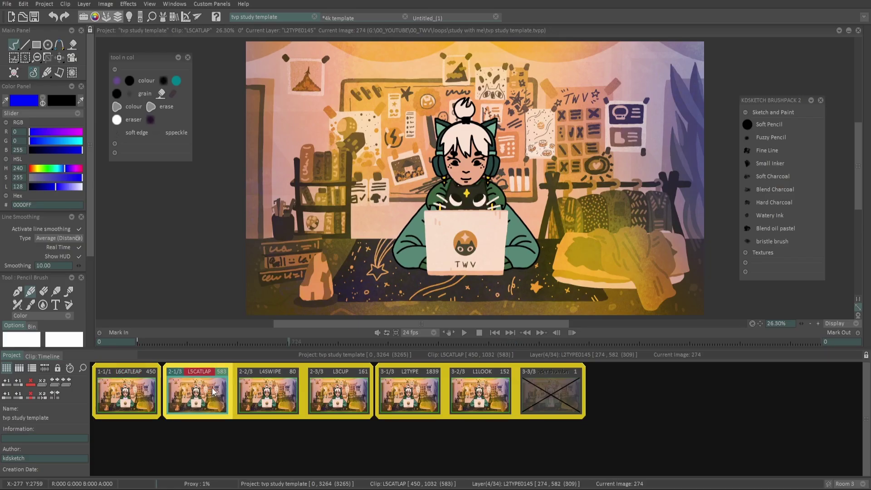
- Scrub through the L5CATLAP timeline, then scrub L4SWIPE to where the cup is raised
double_click(212, 390)
left_click_drag(155, 370, 163, 369)
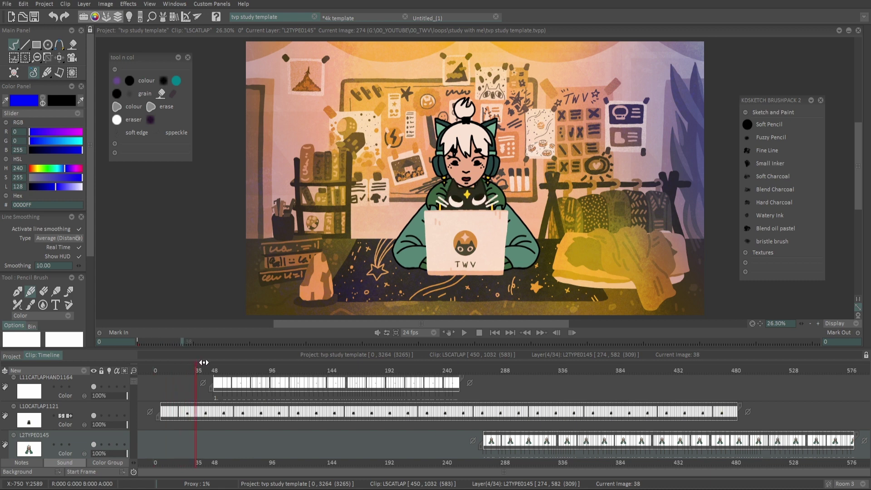
left_click_drag(216, 360, 225, 358)
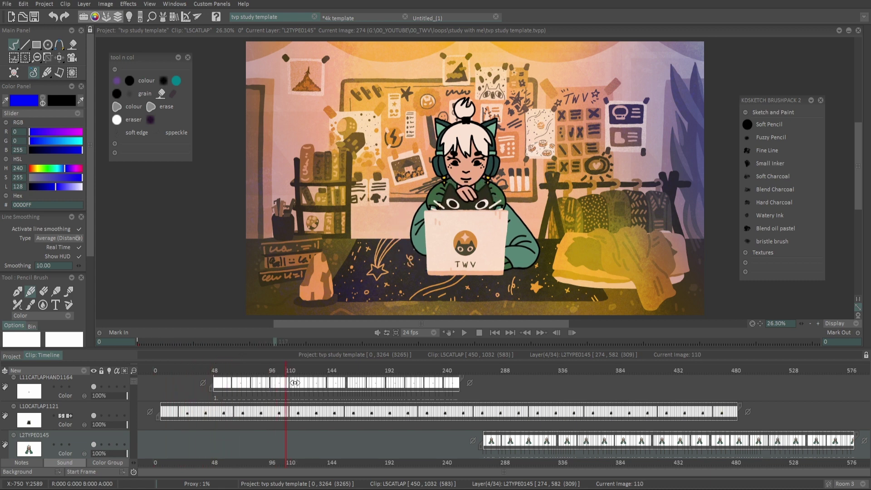
key("Page_Down")
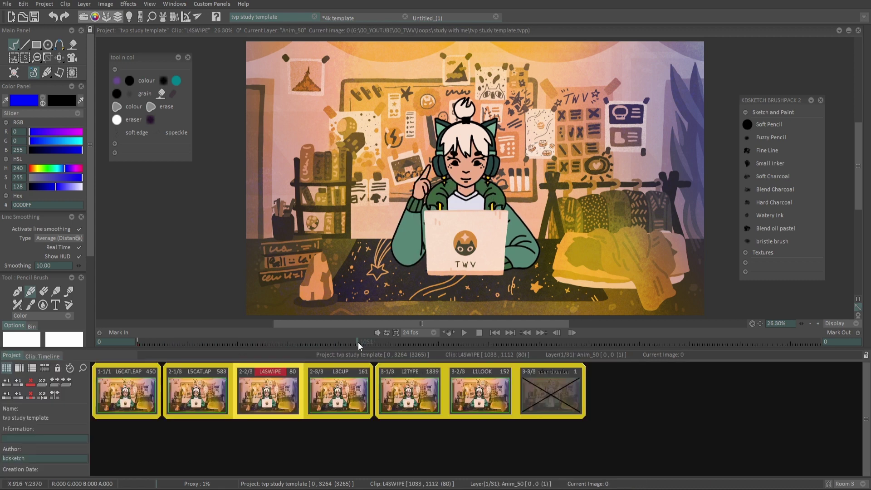
left_click_drag(365, 343, 396, 342)
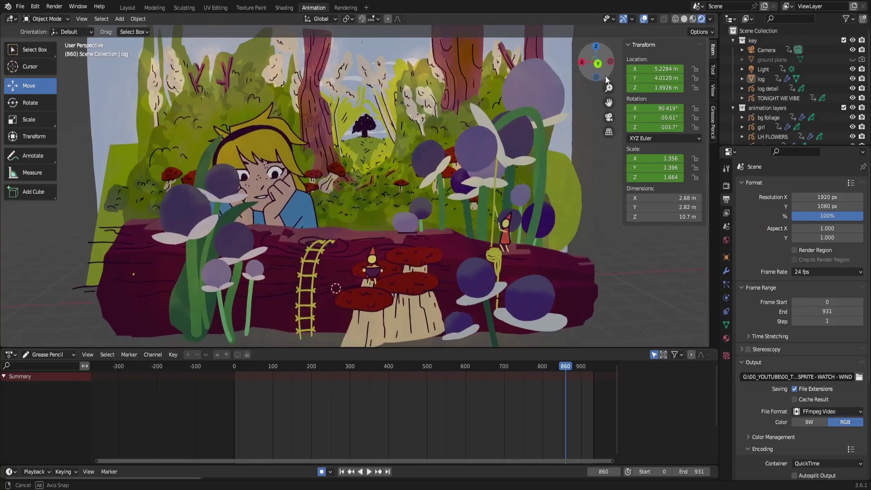
- Orbit the 3D view around the mushroom-covered log scene
left_click_drag(605, 76, 679, 116)
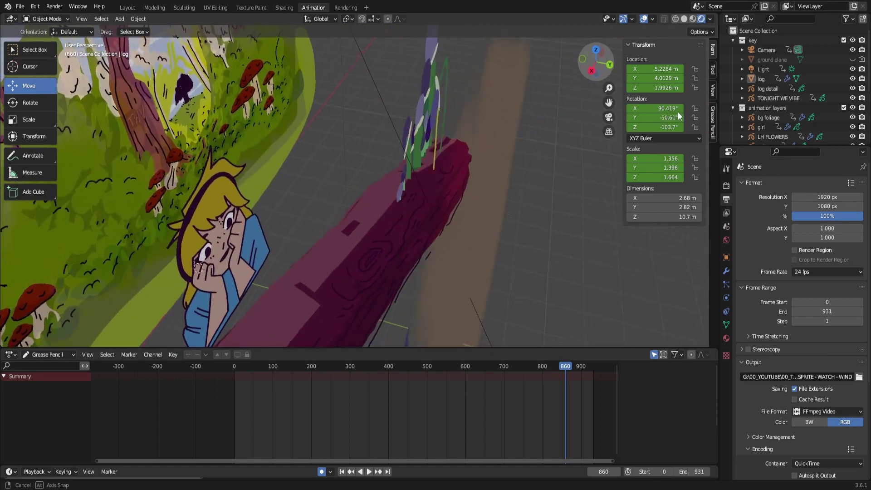